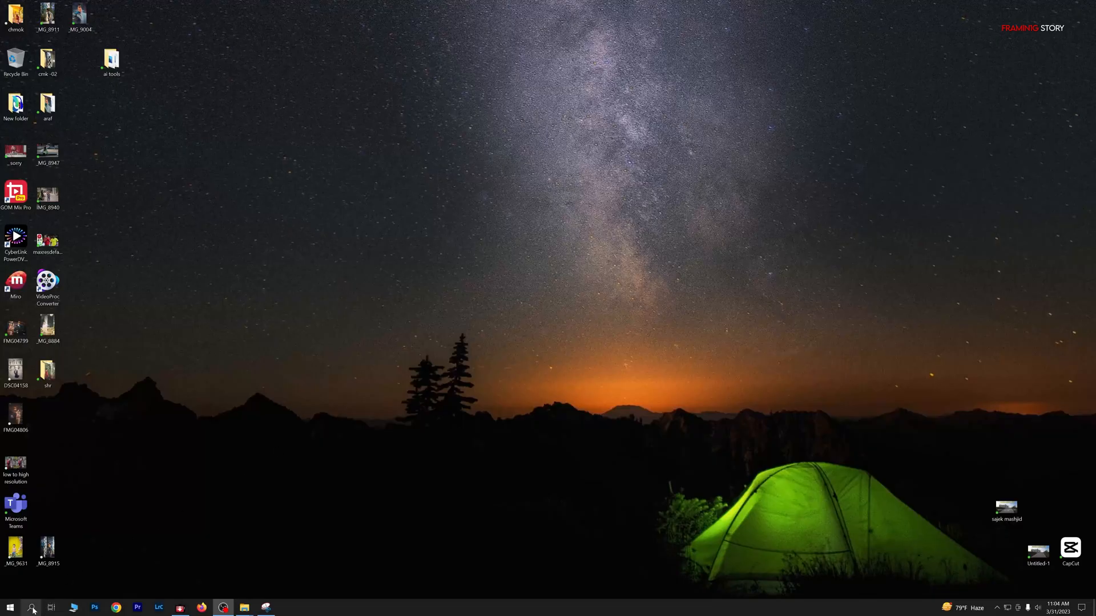
Step: Search Windows for File Explorer, open it and show the This PC drive overview
left_click(31, 608)
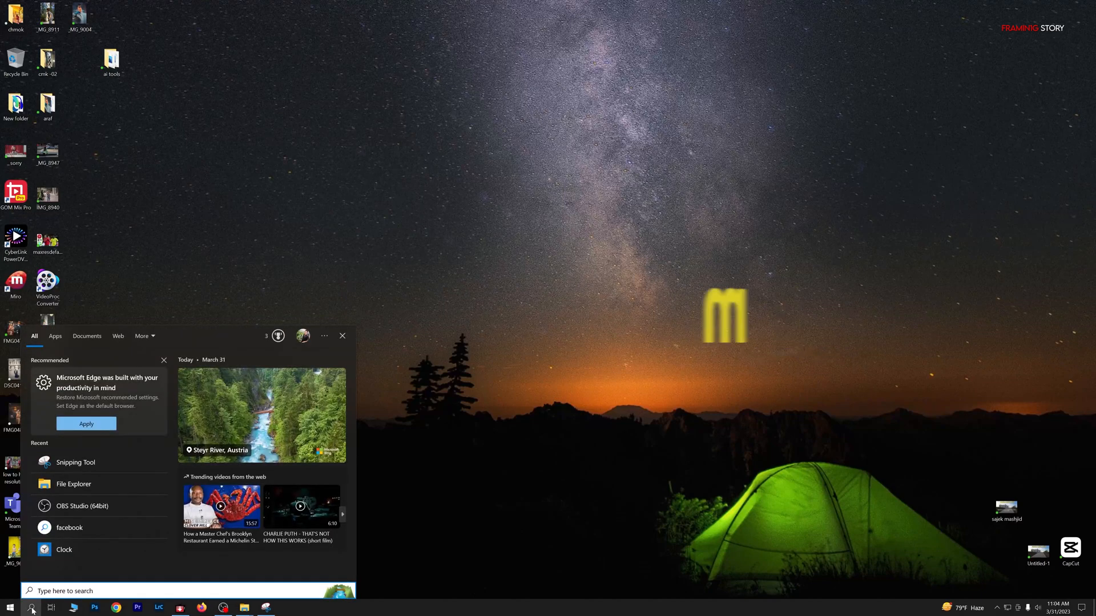
type("FIL")
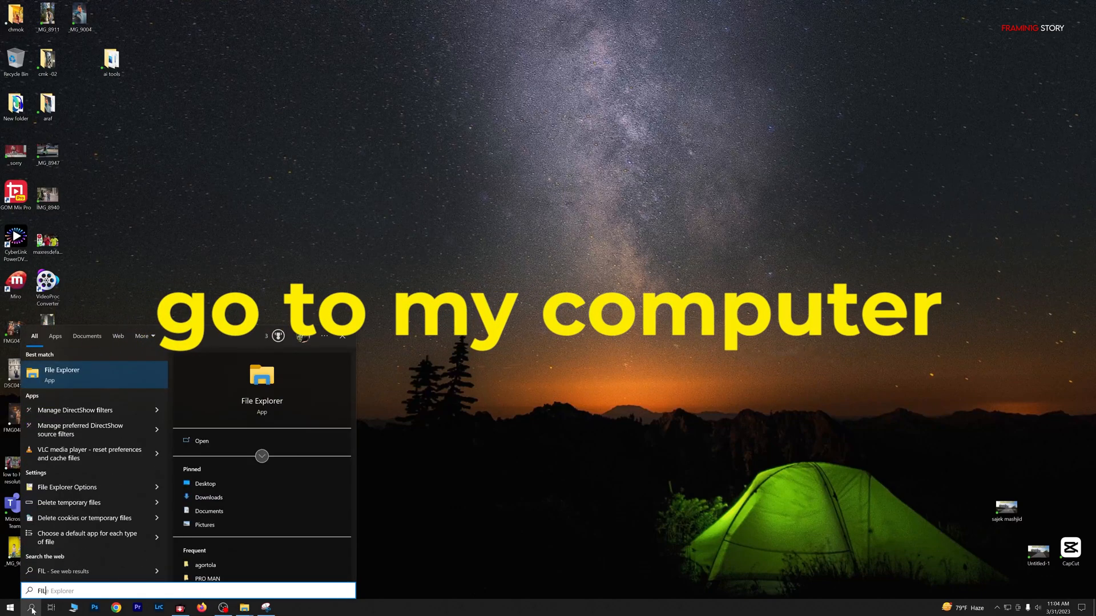
left_click(74, 376)
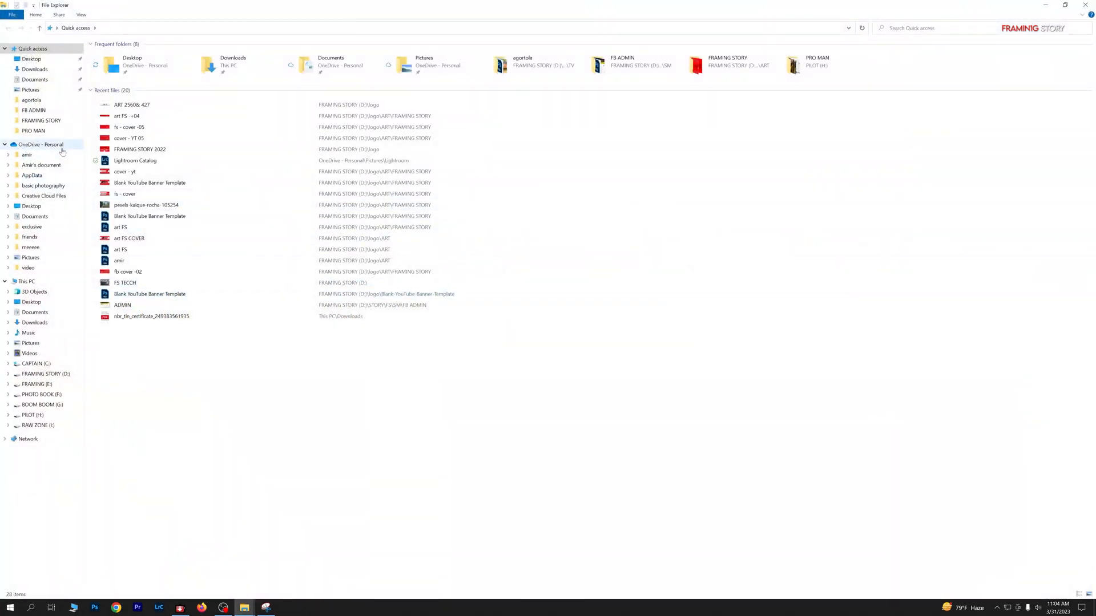
left_click(25, 283)
Step: Open Computer Management for This PC, move its window clear of the drive list and show Disk Management
right_click(25, 284)
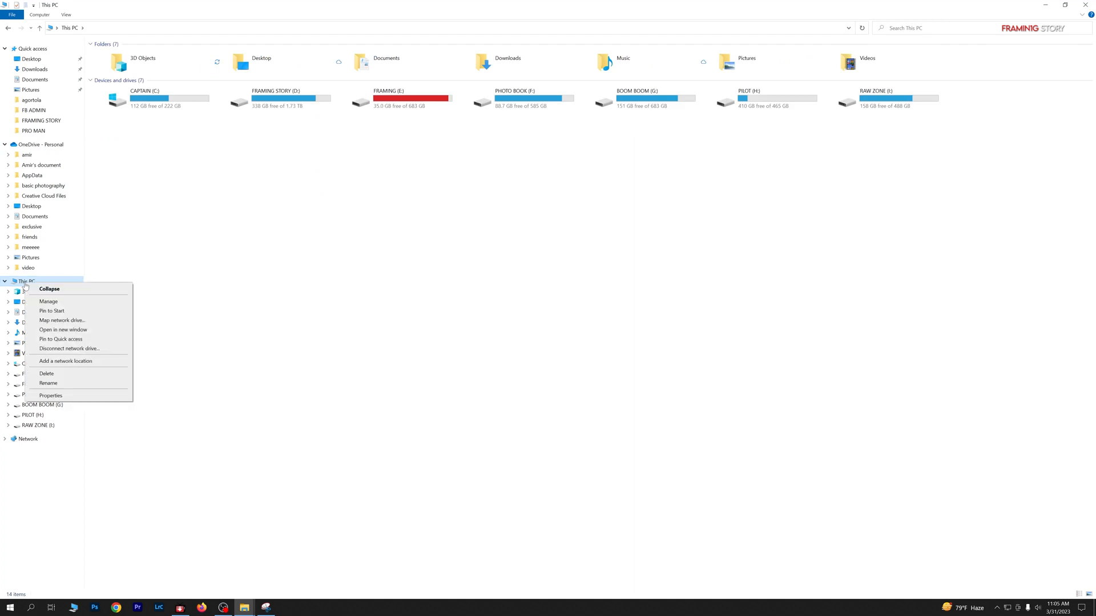
left_click(82, 303)
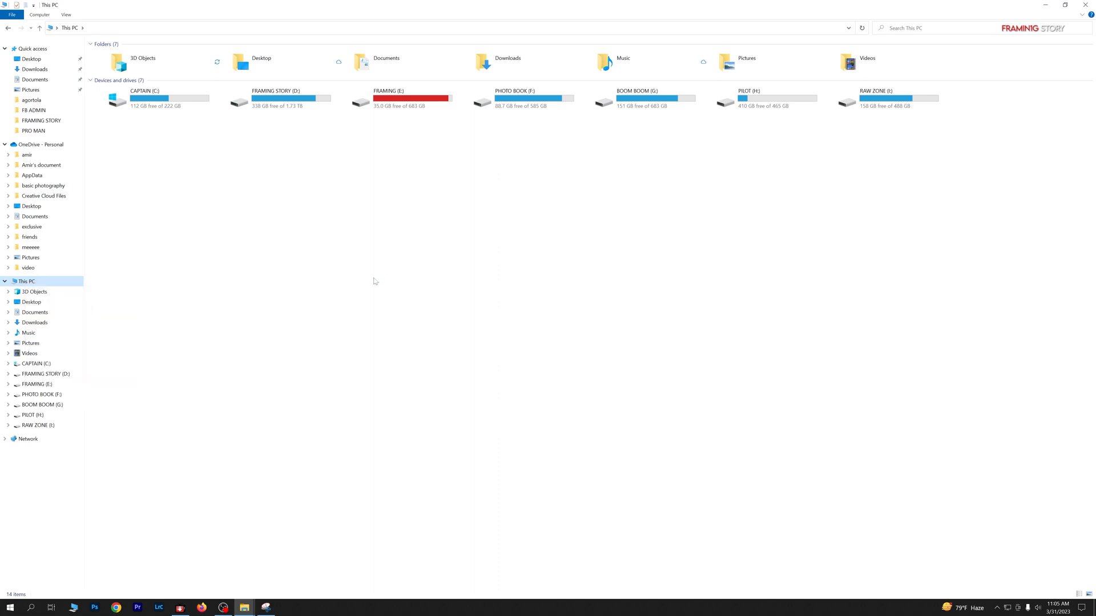
left_click_drag(273, 21, 611, 160)
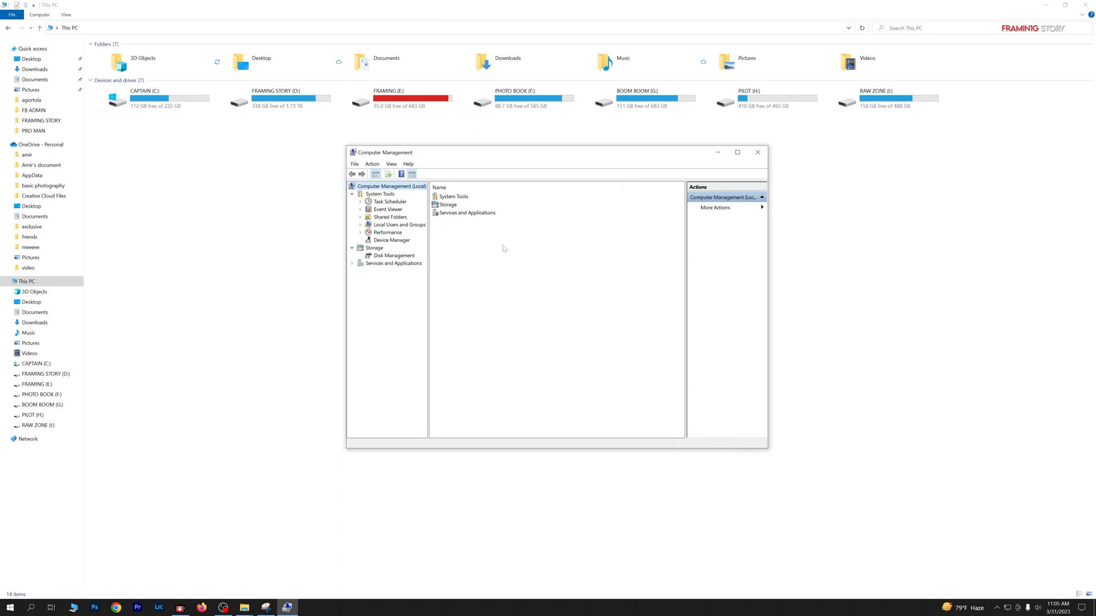
left_click(398, 258)
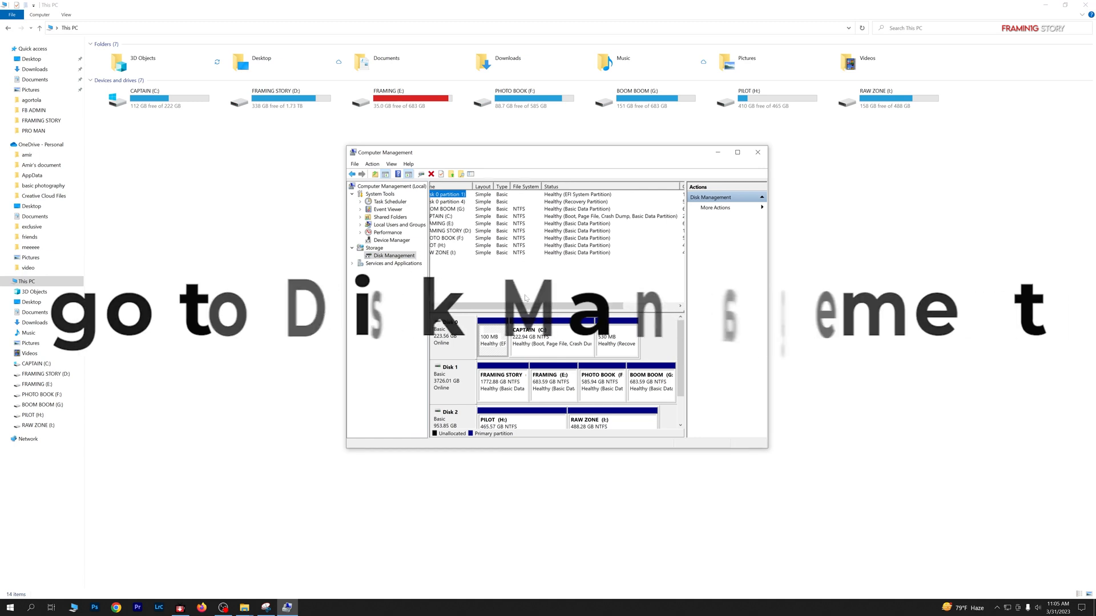
Step: Shrink the PILOT (H:) volume on Disk 2 by 200000 MB
mouse_move(681, 345)
left_mouse_down()
mouse_move(681, 361)
mouse_move(681, 336)
left_mouse_up()
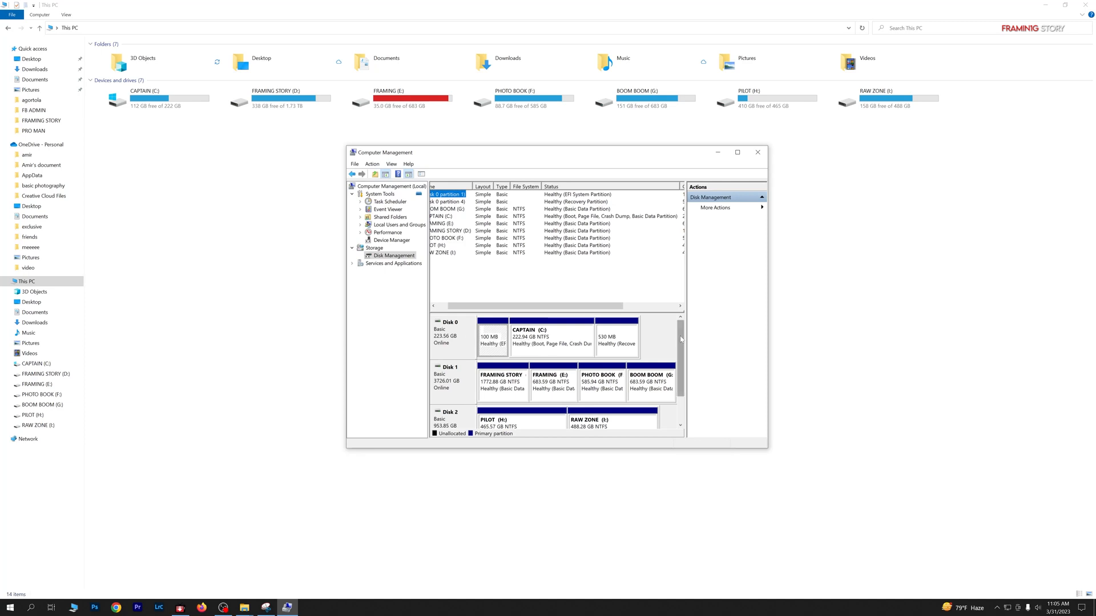
left_click_drag(676, 339, 682, 381)
left_click(535, 391)
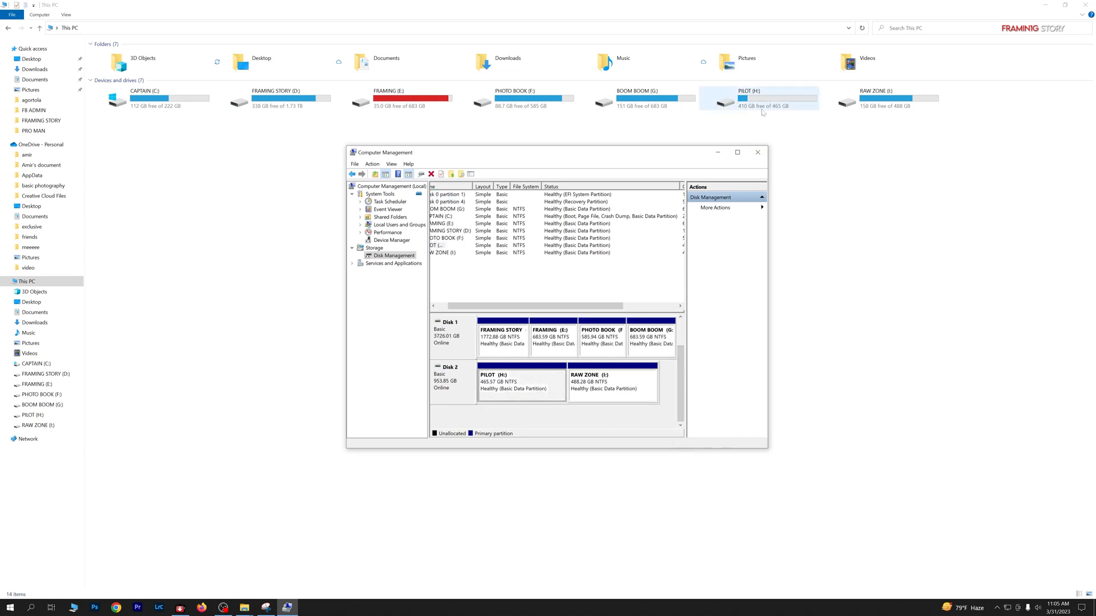
right_click(525, 386)
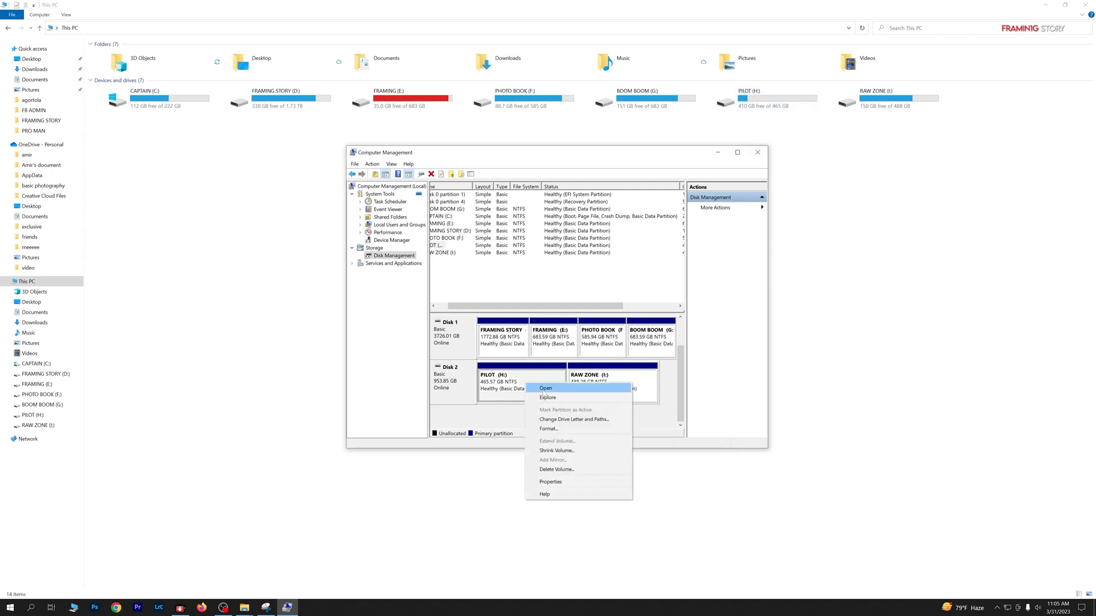
left_click(586, 452)
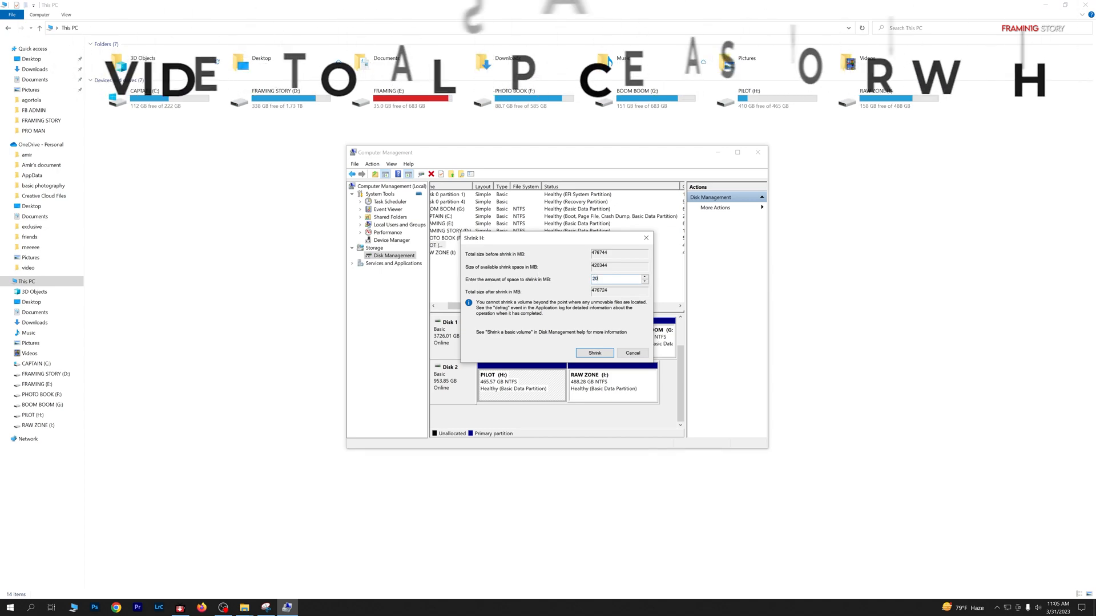
type("200000")
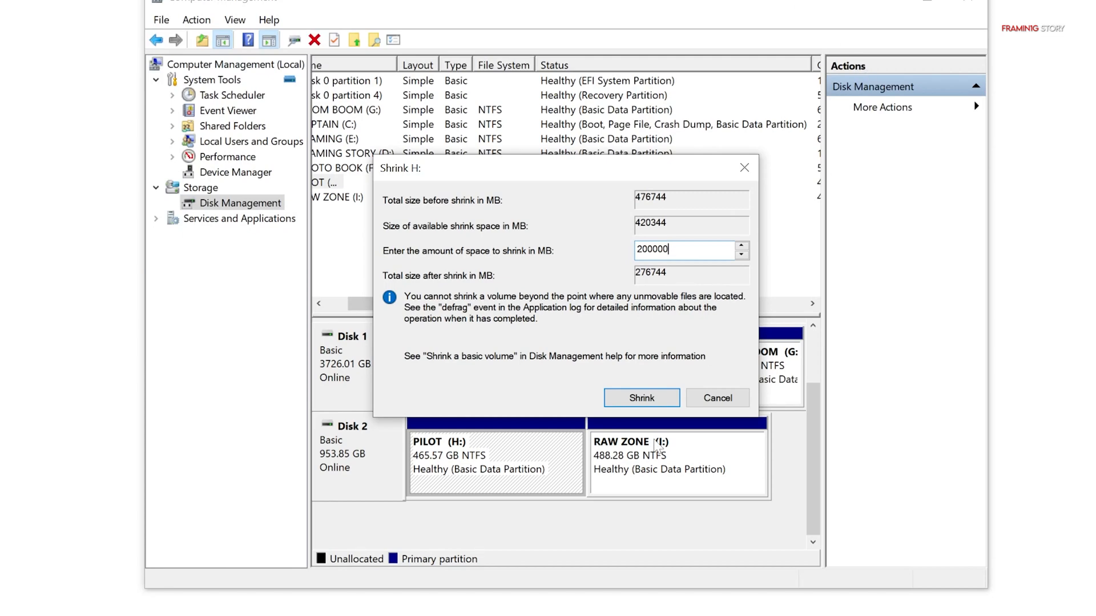
left_click(640, 400)
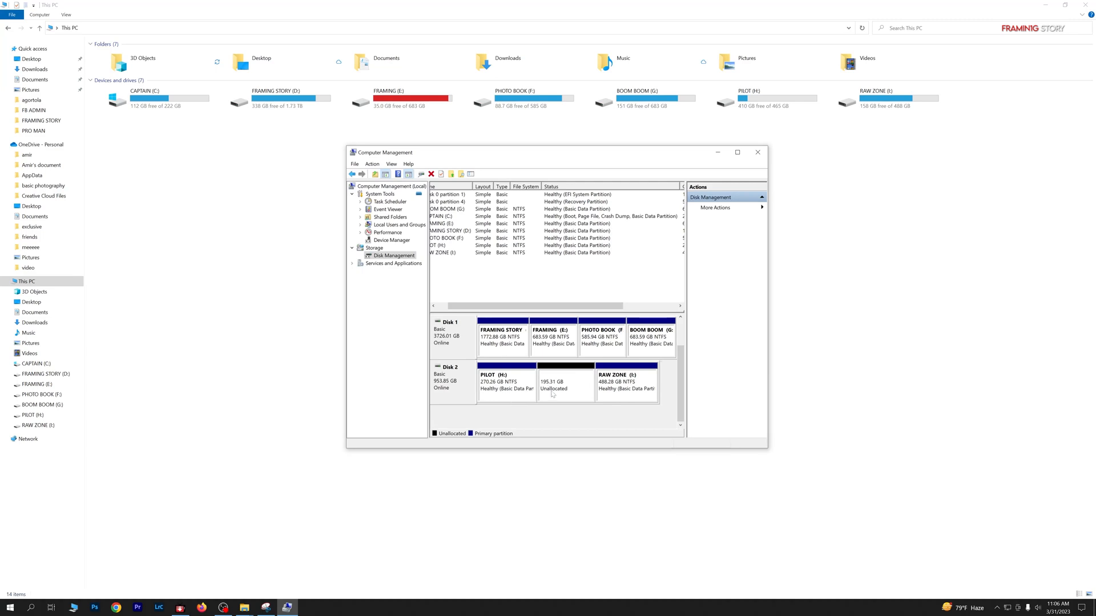
Step: Create a new simple volume in Disk 2's unallocated space, keeping the default size, drive letter, NTFS quick format and New Volume label
left_click(570, 387)
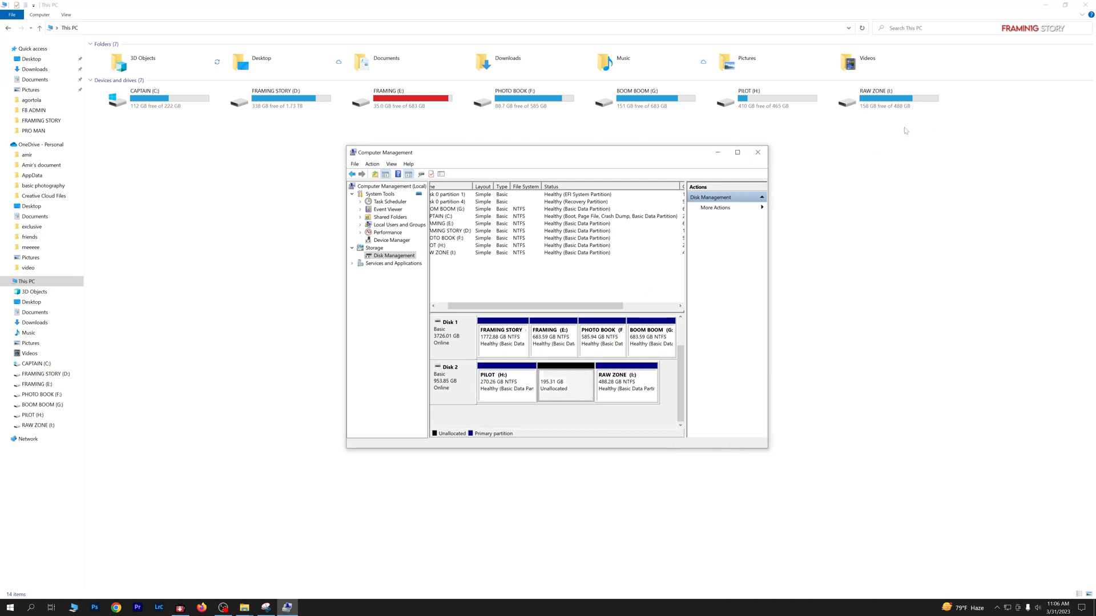
right_click(567, 388)
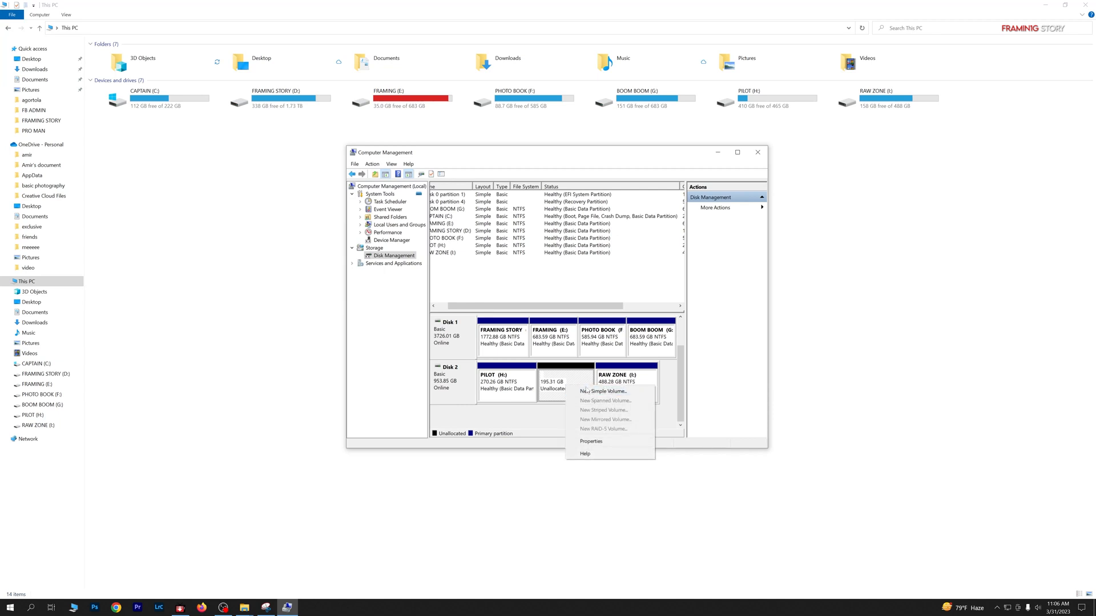
left_click(628, 393)
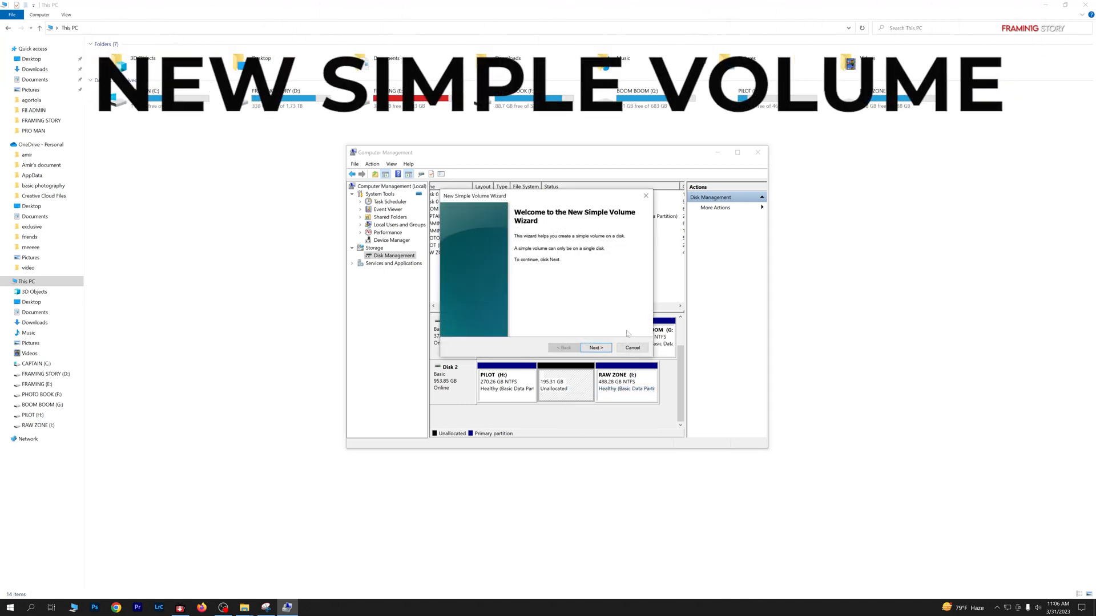
left_click(597, 348)
left_click(598, 349)
left_click(597, 349)
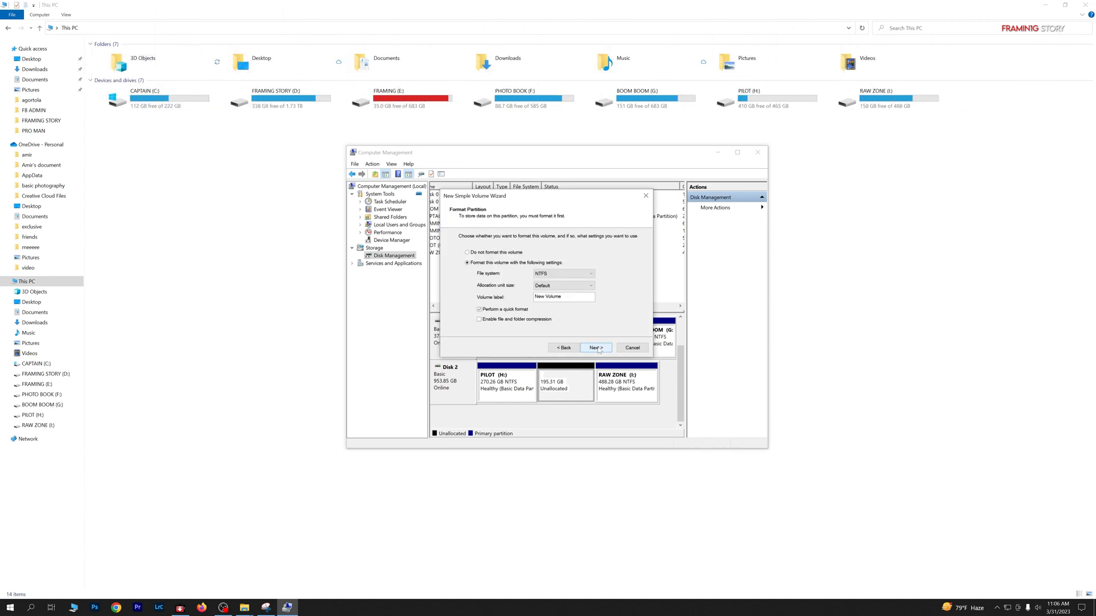
left_click(597, 349)
left_click(597, 349)
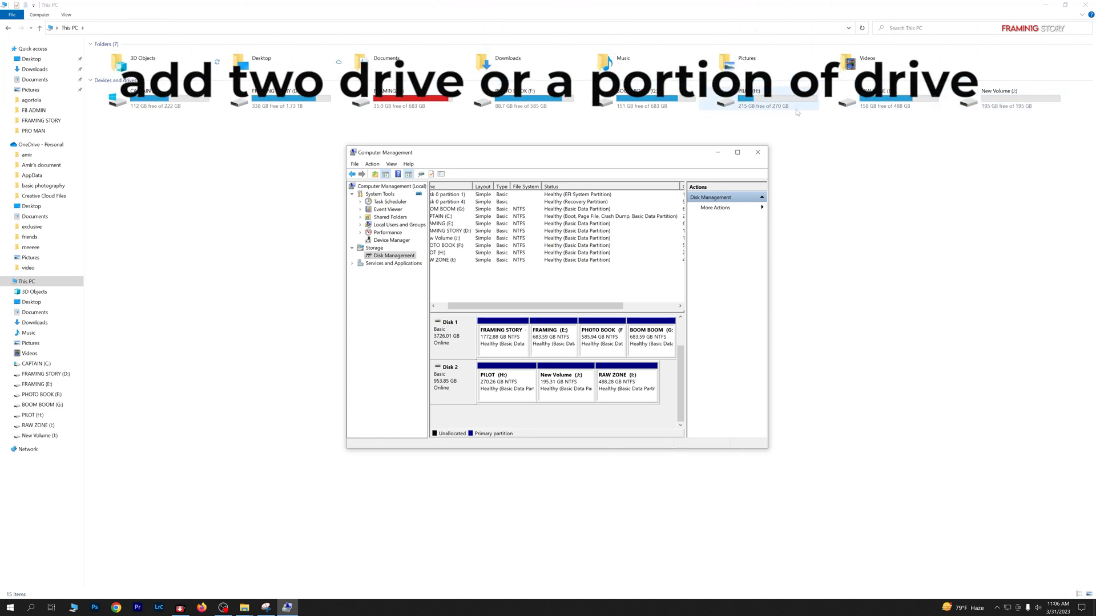
Step: Delete the New Volume (J:) partition on Disk 2 and confirm its removal
right_click(557, 395)
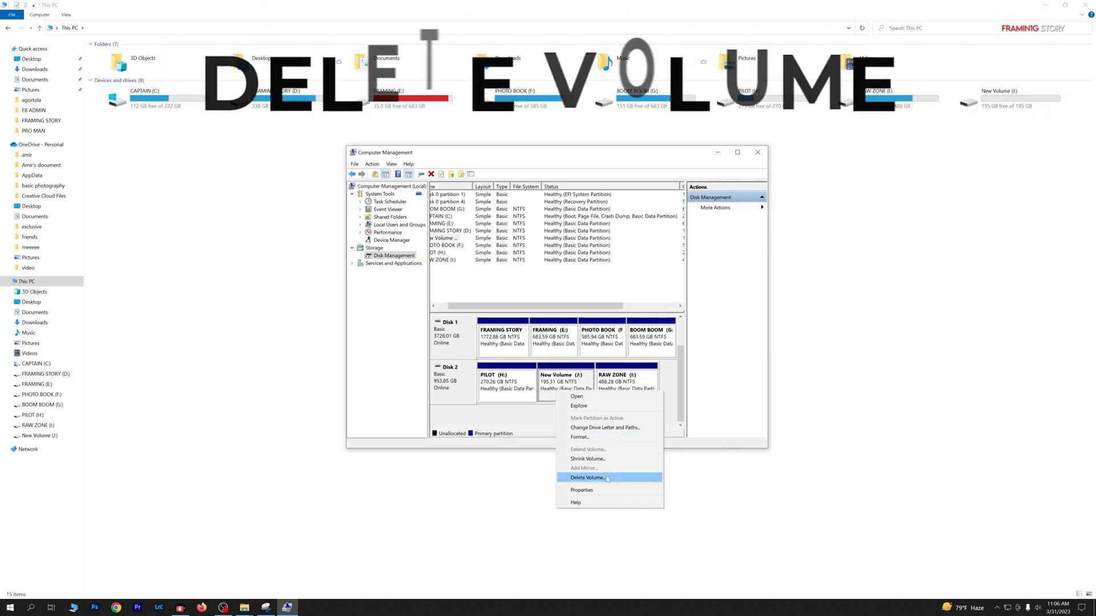
left_click(588, 478)
left_click(582, 384)
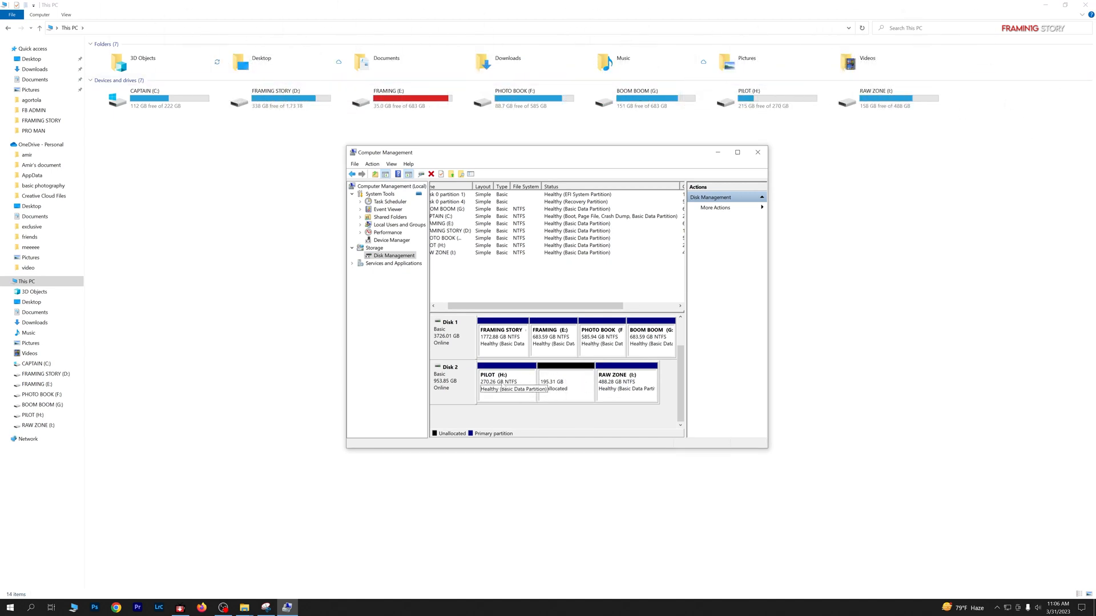
Step: Extend the PILOT (H:) volume with all 200000 MB of unallocated space on Disk 2
right_click(518, 384)
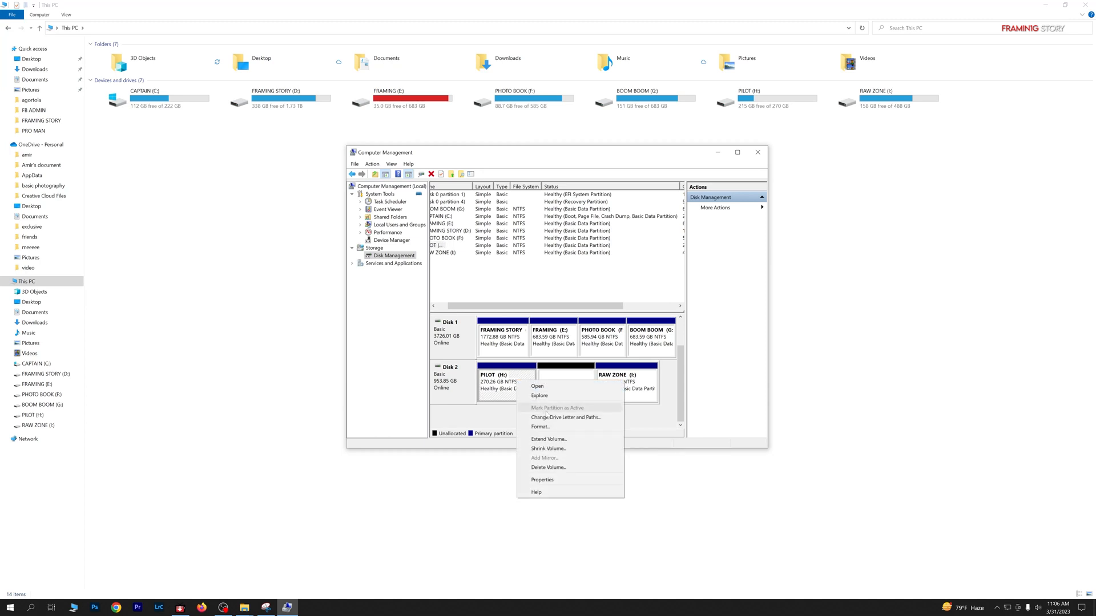
left_click(573, 440)
left_click(600, 354)
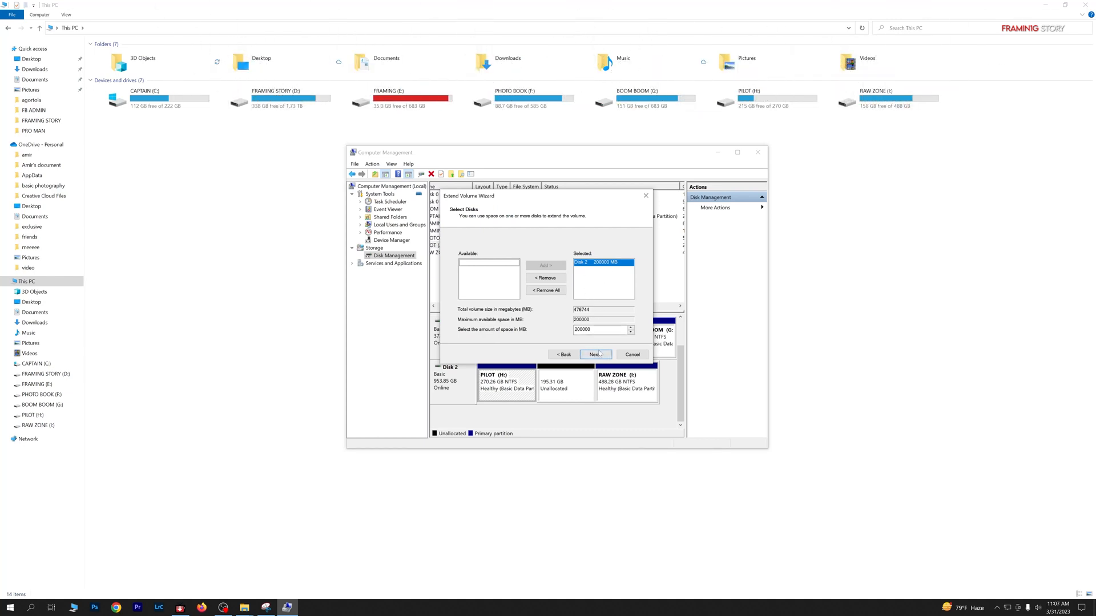
left_click(601, 355)
left_click(597, 355)
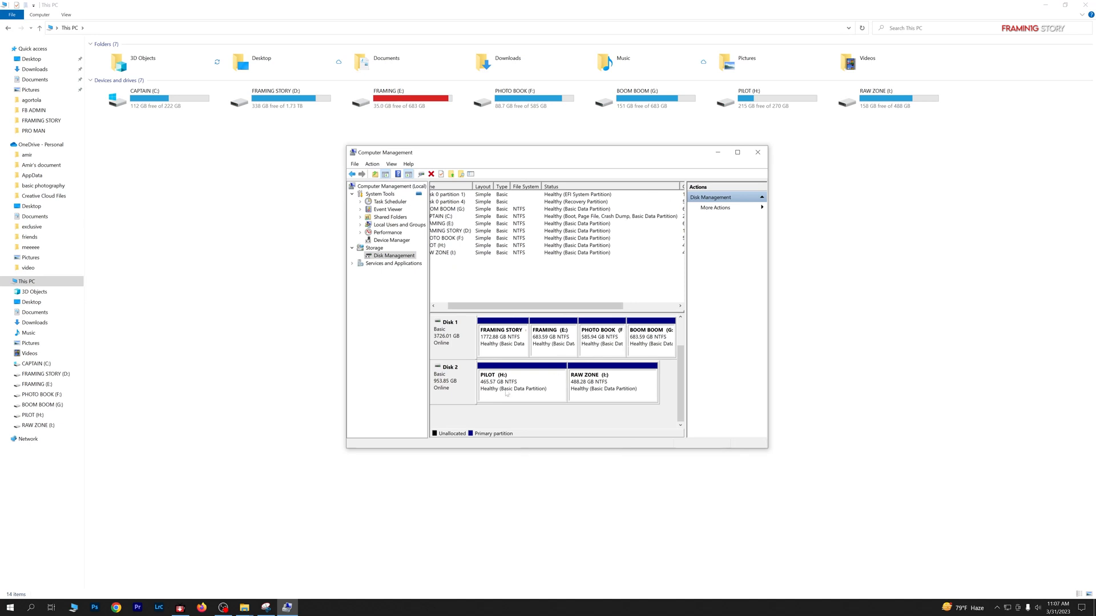
Step: Close Computer Management and refresh the This PC drive overview
left_click(758, 153)
right_click(608, 270)
left_click(638, 307)
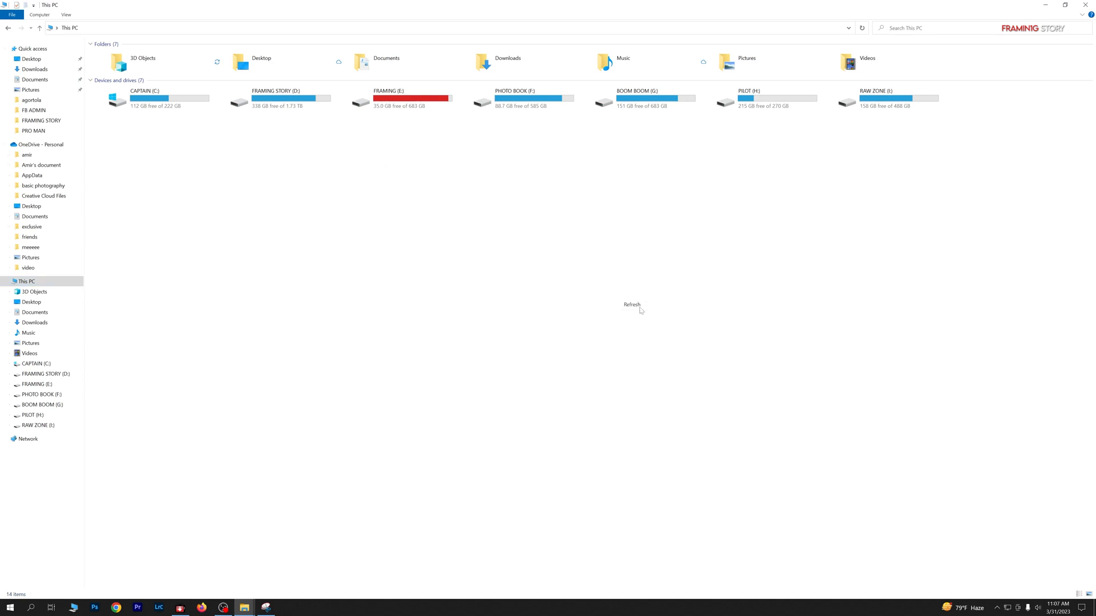